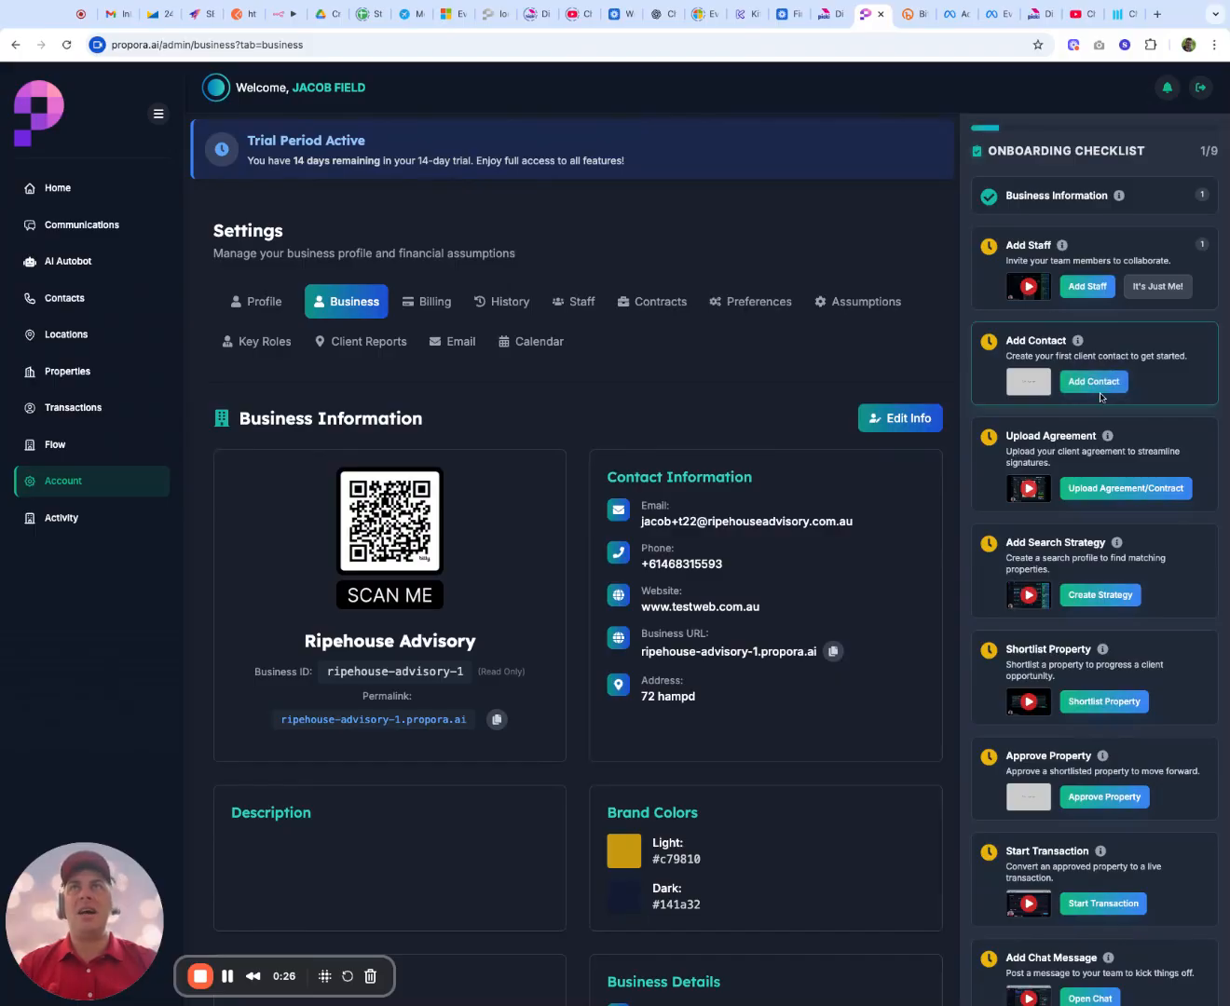
Step: Go to the contacts list, view the bulk import form, and close it without adding any contacts
{"action": "left_click", "coordinate": [57, 300]}
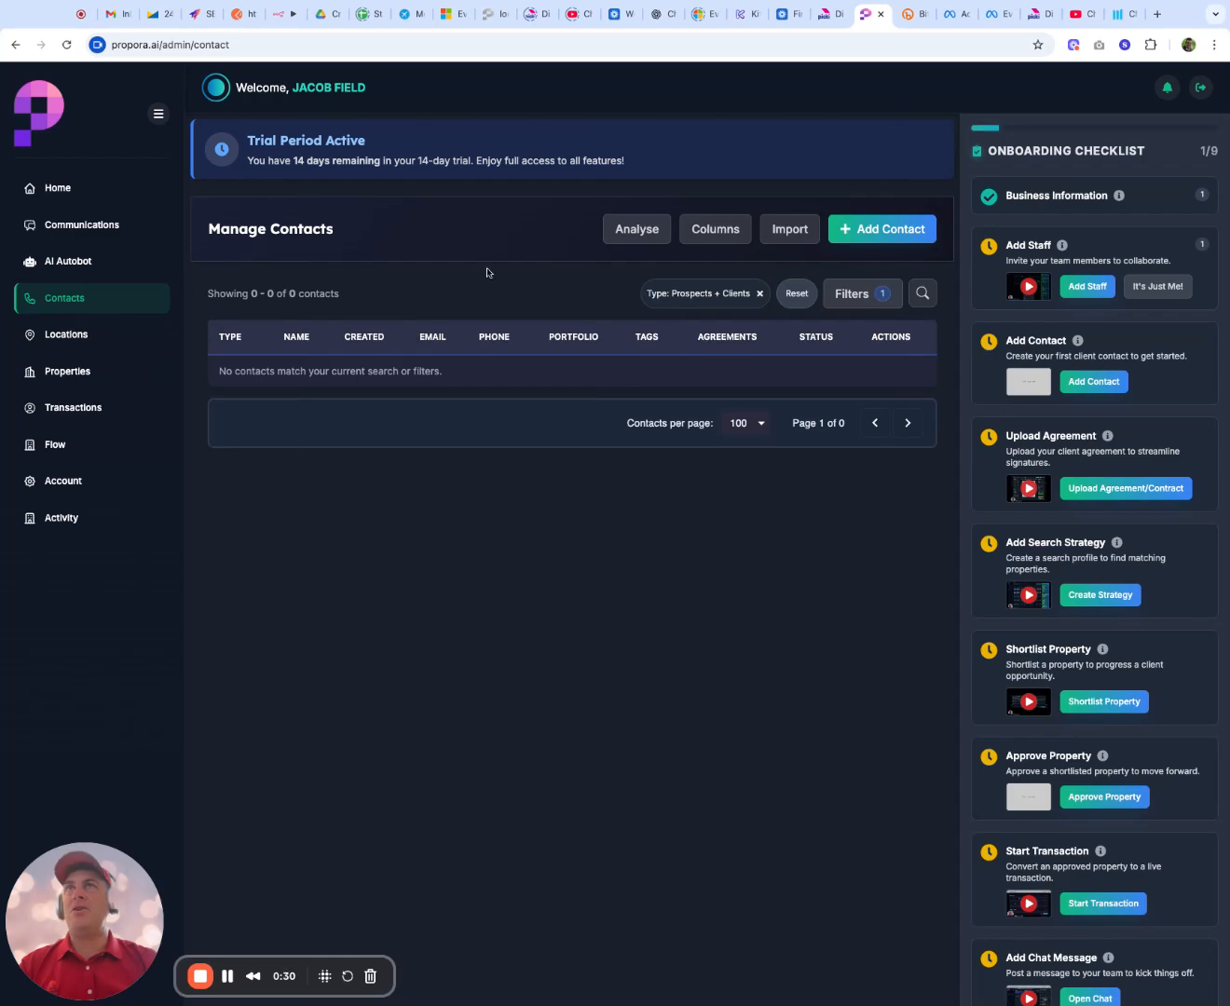
{"action": "left_click", "coordinate": [790, 240]}
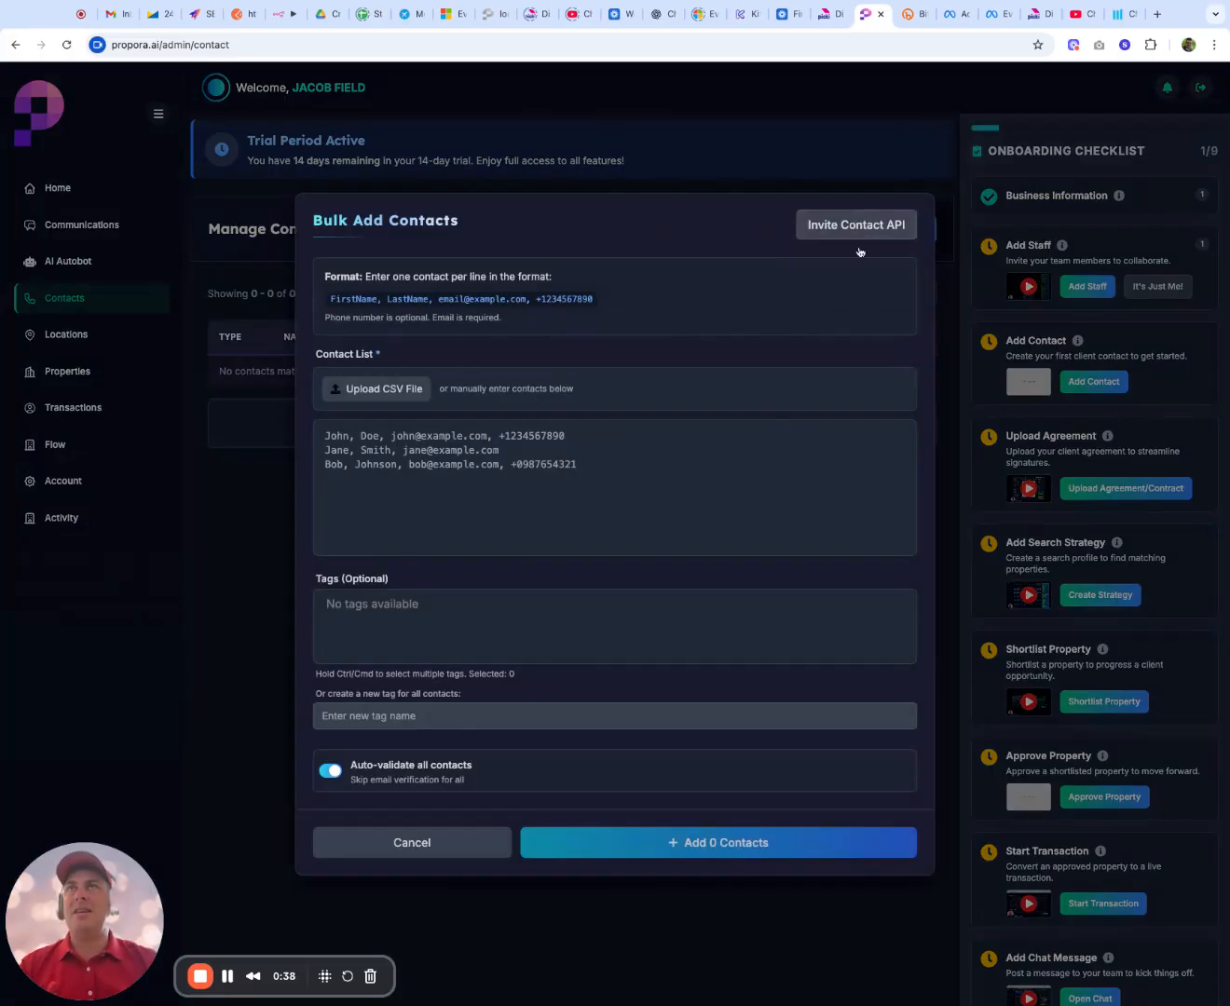
{"action": "left_click", "coordinate": [426, 850]}
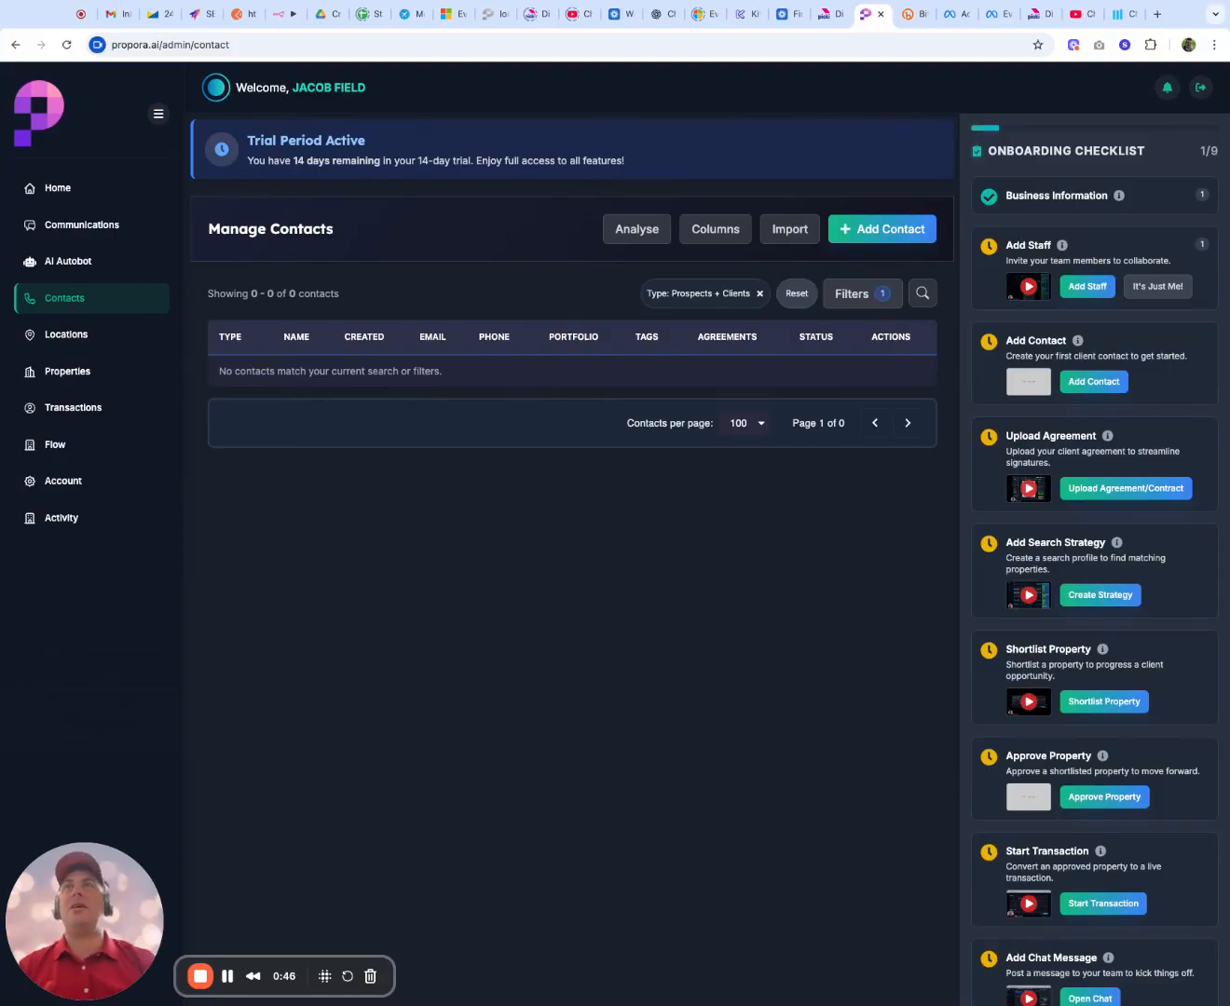
Step: Start a new contact with the first name "test" and the last name "email"
{"action": "left_click", "coordinate": [894, 238]}
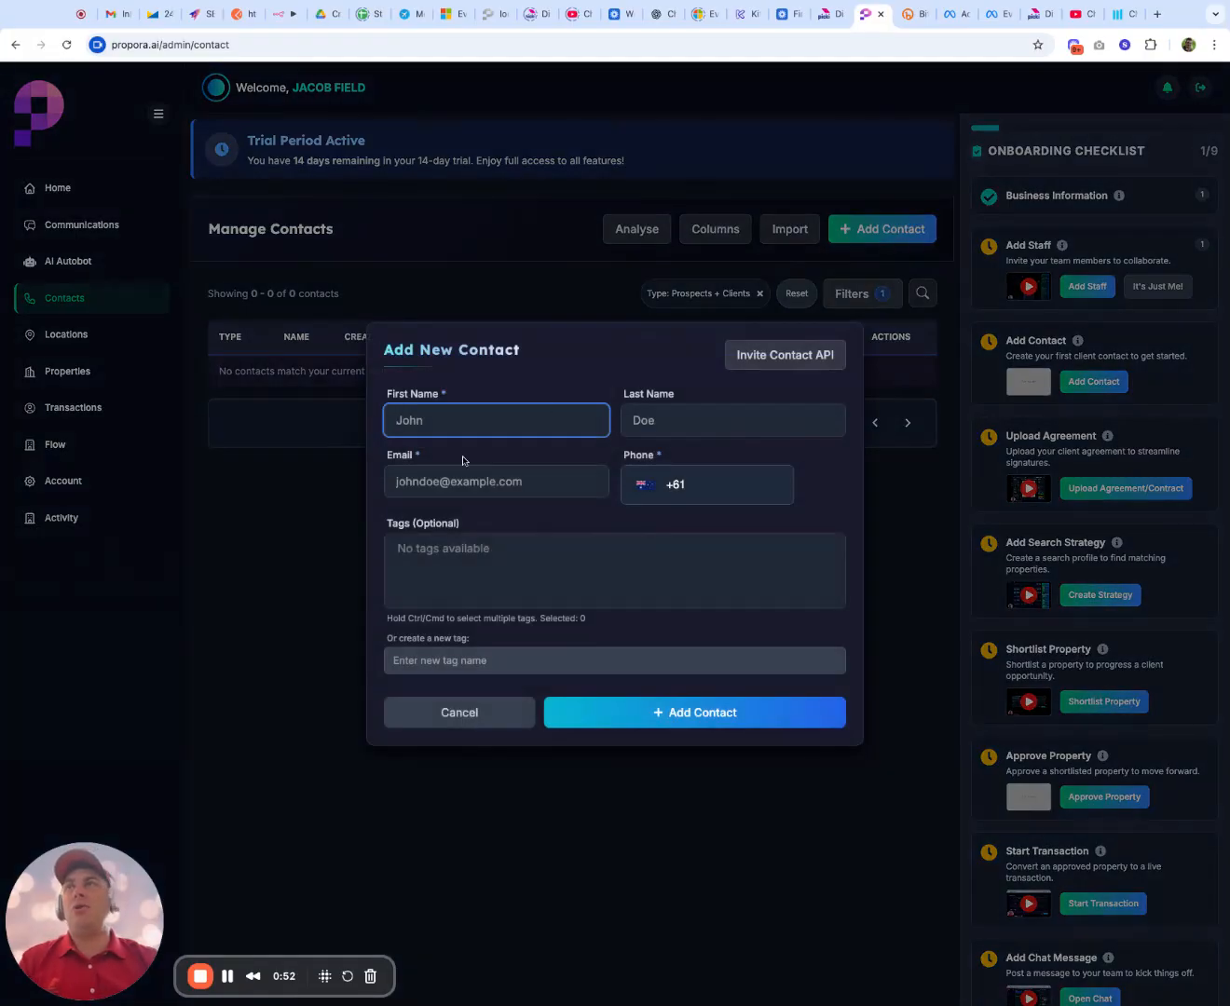
{"action": "type", "text": "test"}
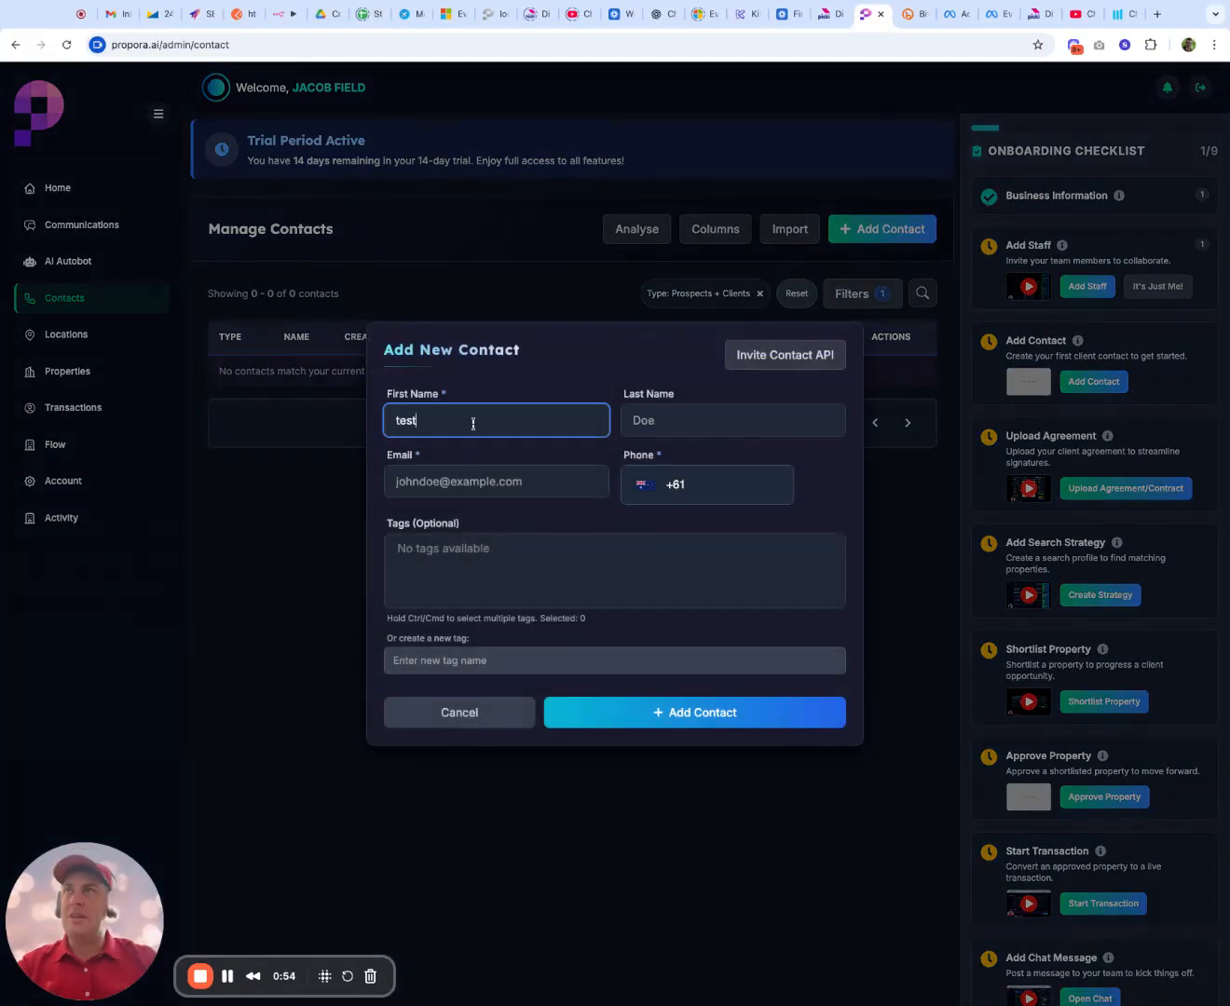
{"action": "key", "text": "Tab"}
{"action": "type", "text": "email"}
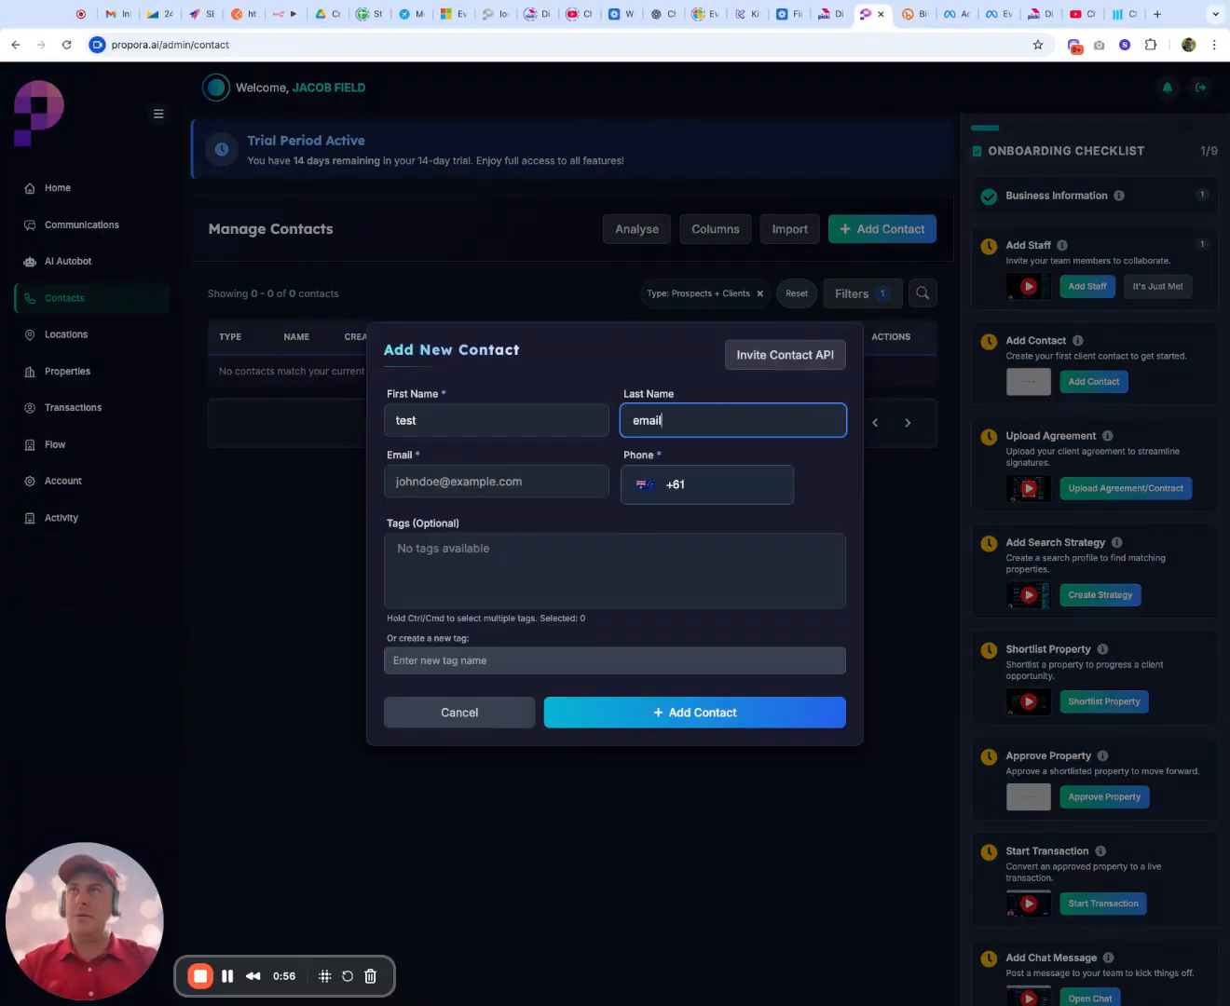
Step: Fill in the new contact's email address
{"action": "key", "text": "Tab"}
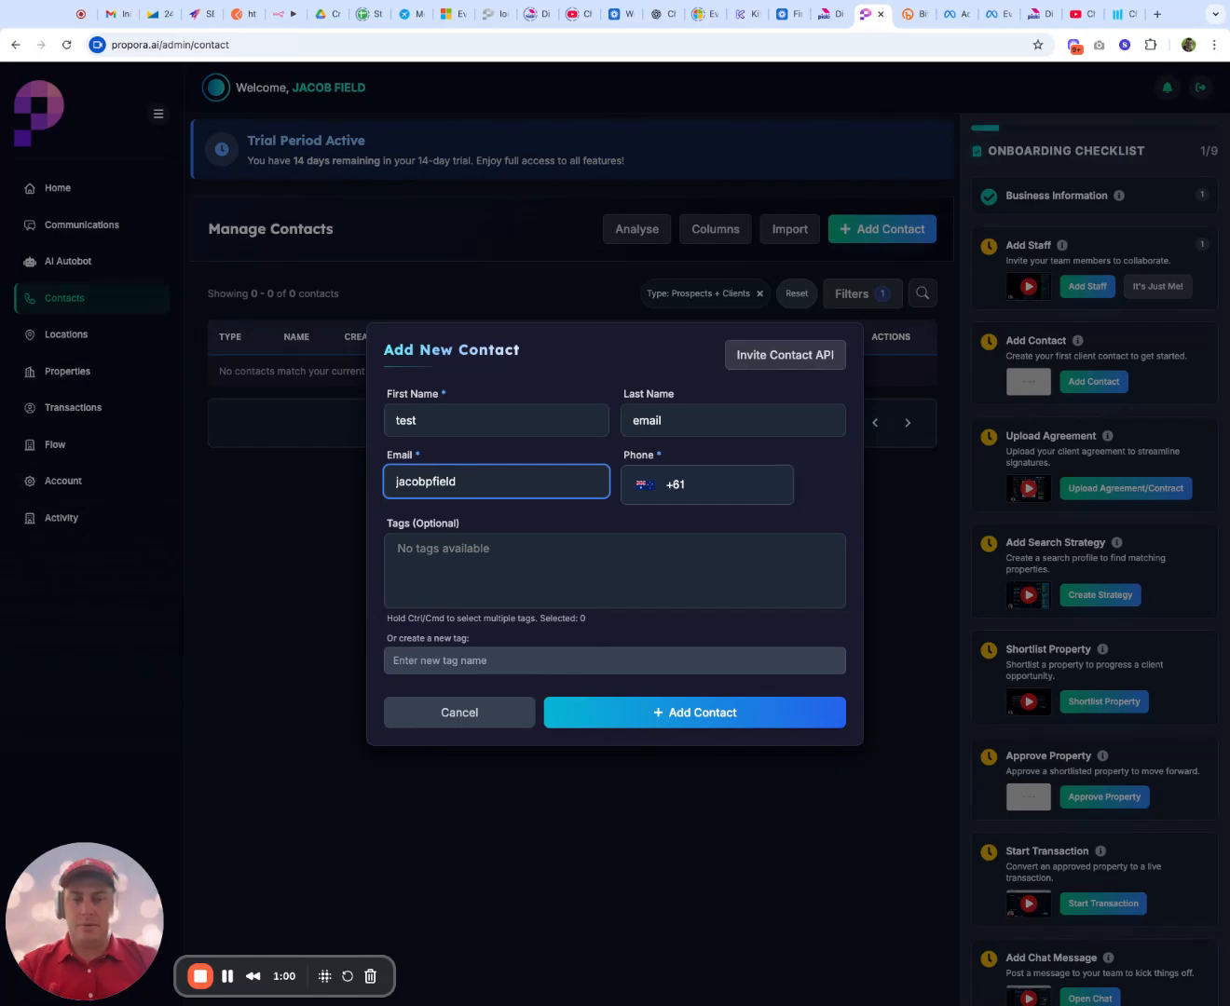
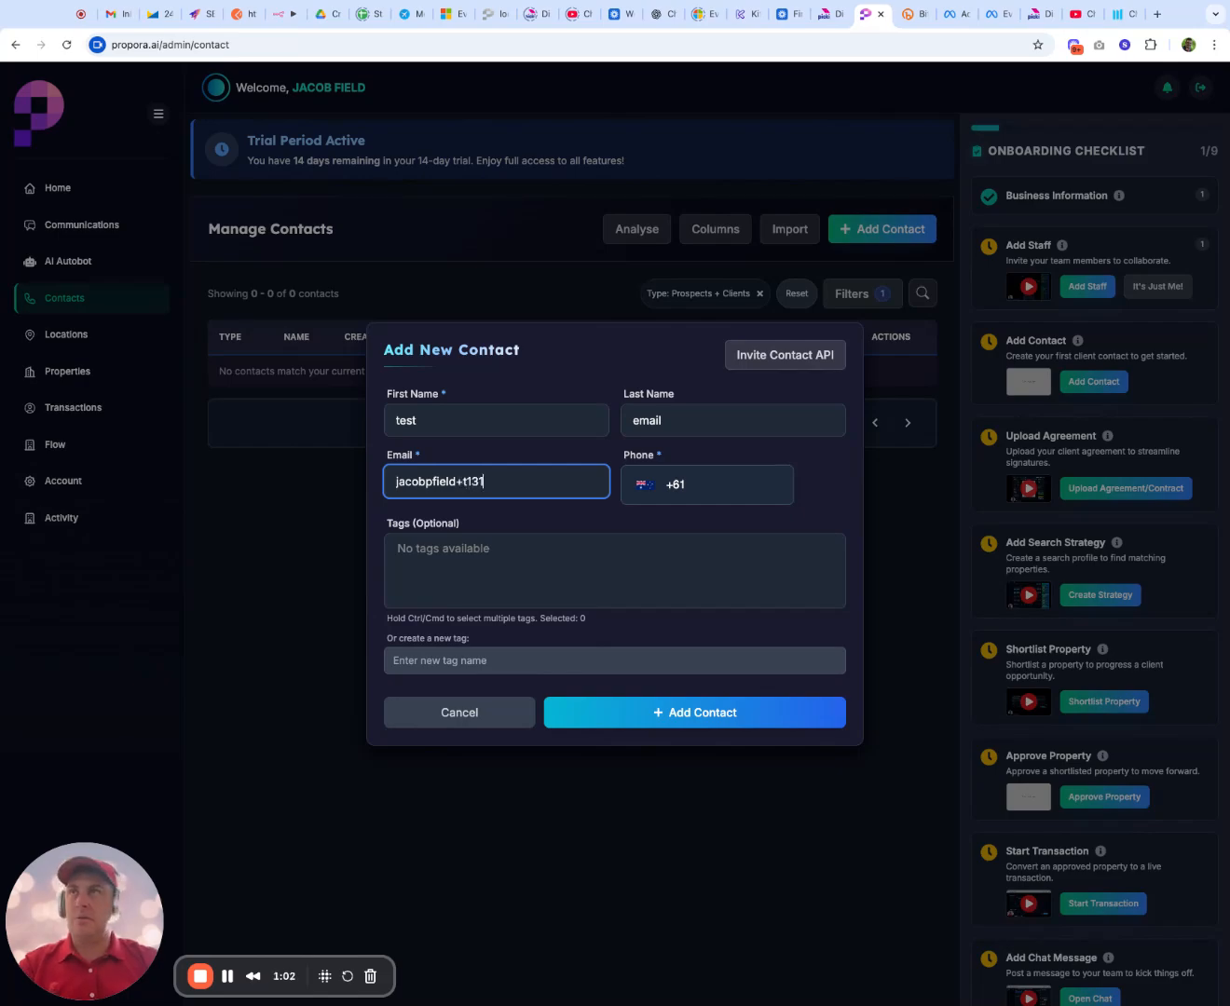
{"action": "key", "text": "Tab"}
{"action": "left_click", "coordinate": [515, 485]}
{"action": "type", "text": "@gmail.com"}
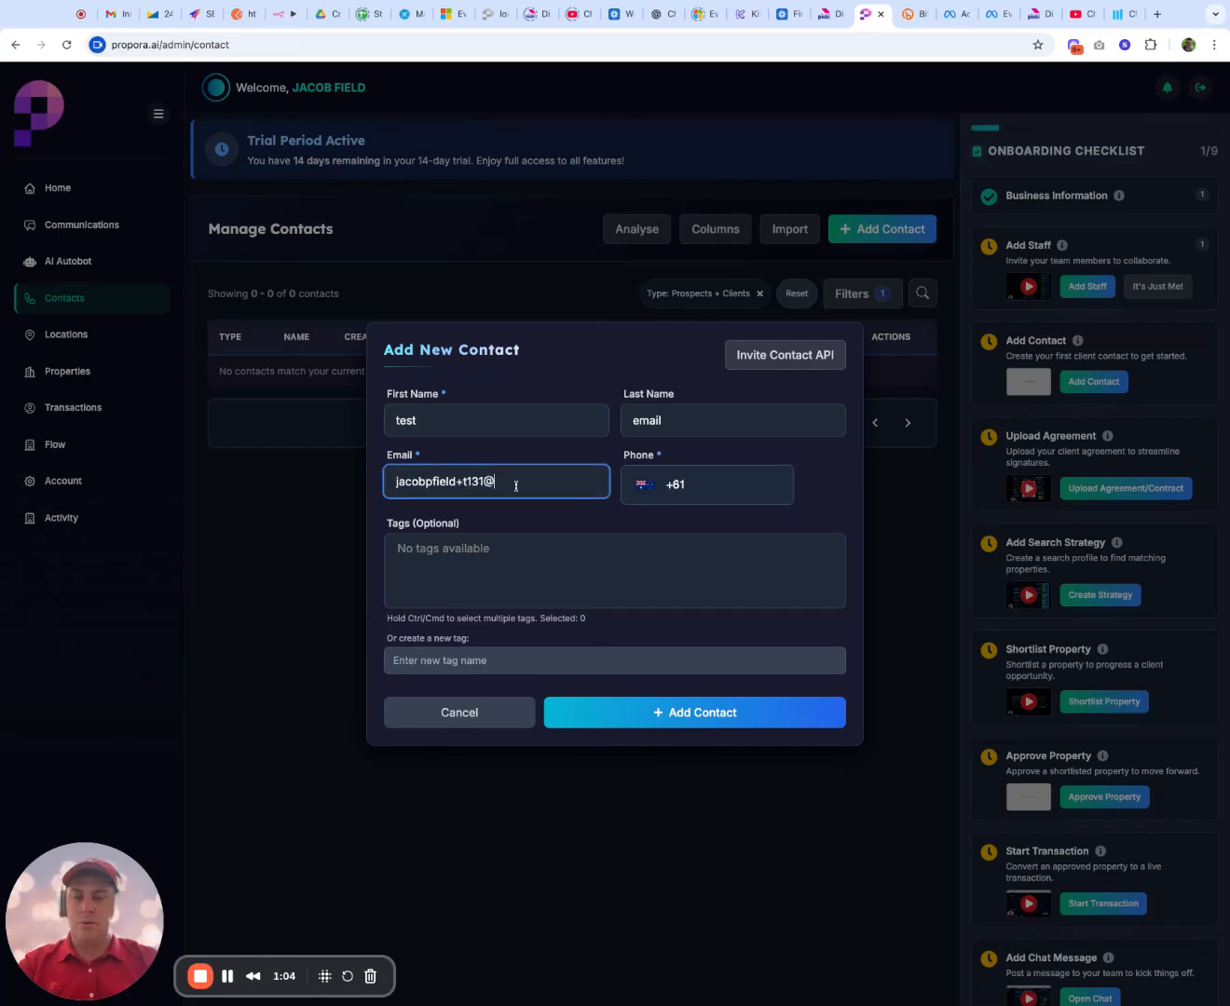
Step: Enter the new contact's mobile number after the +61 country code
{"action": "left_click", "coordinate": [750, 478]}
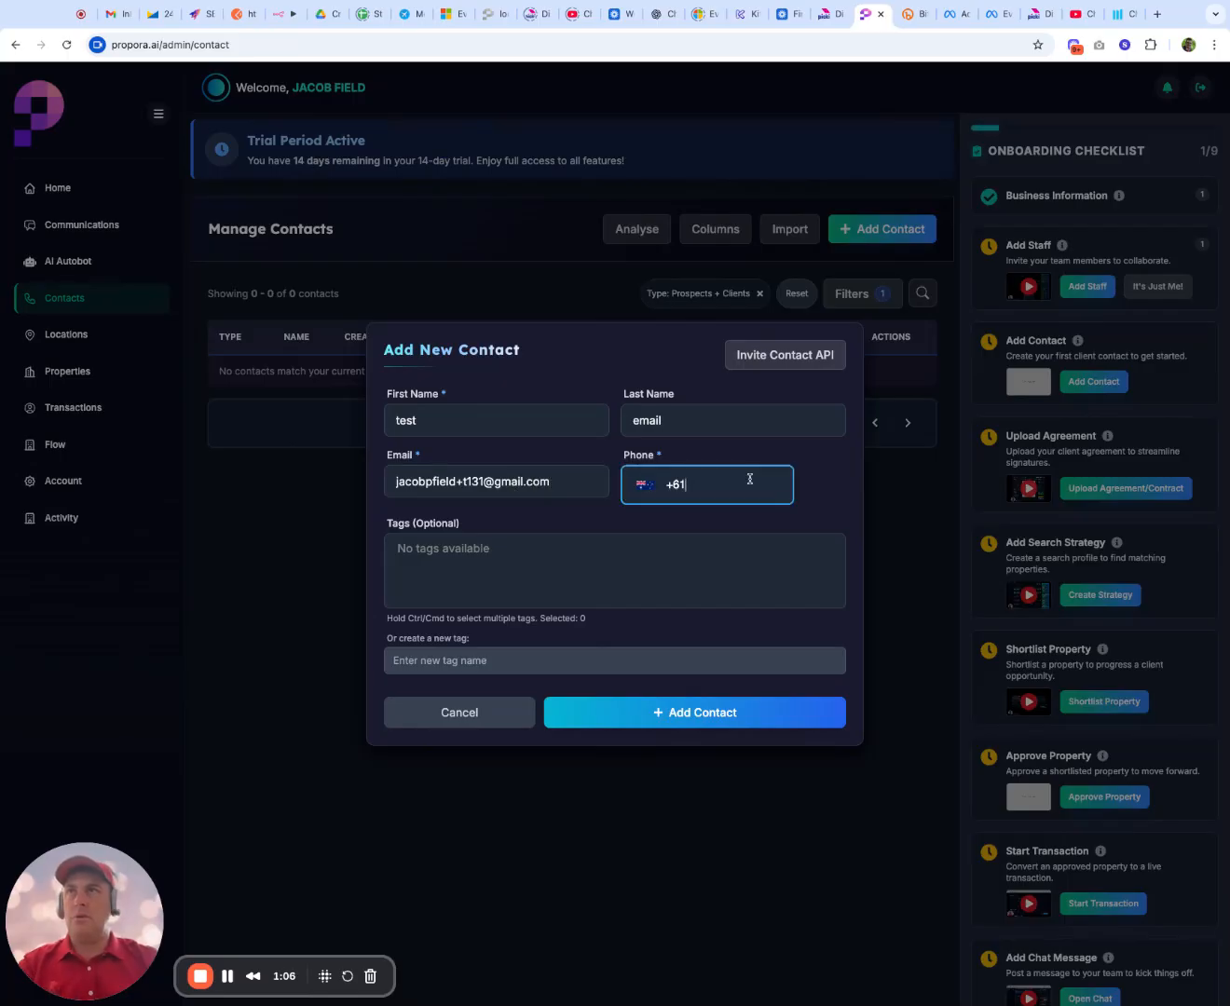
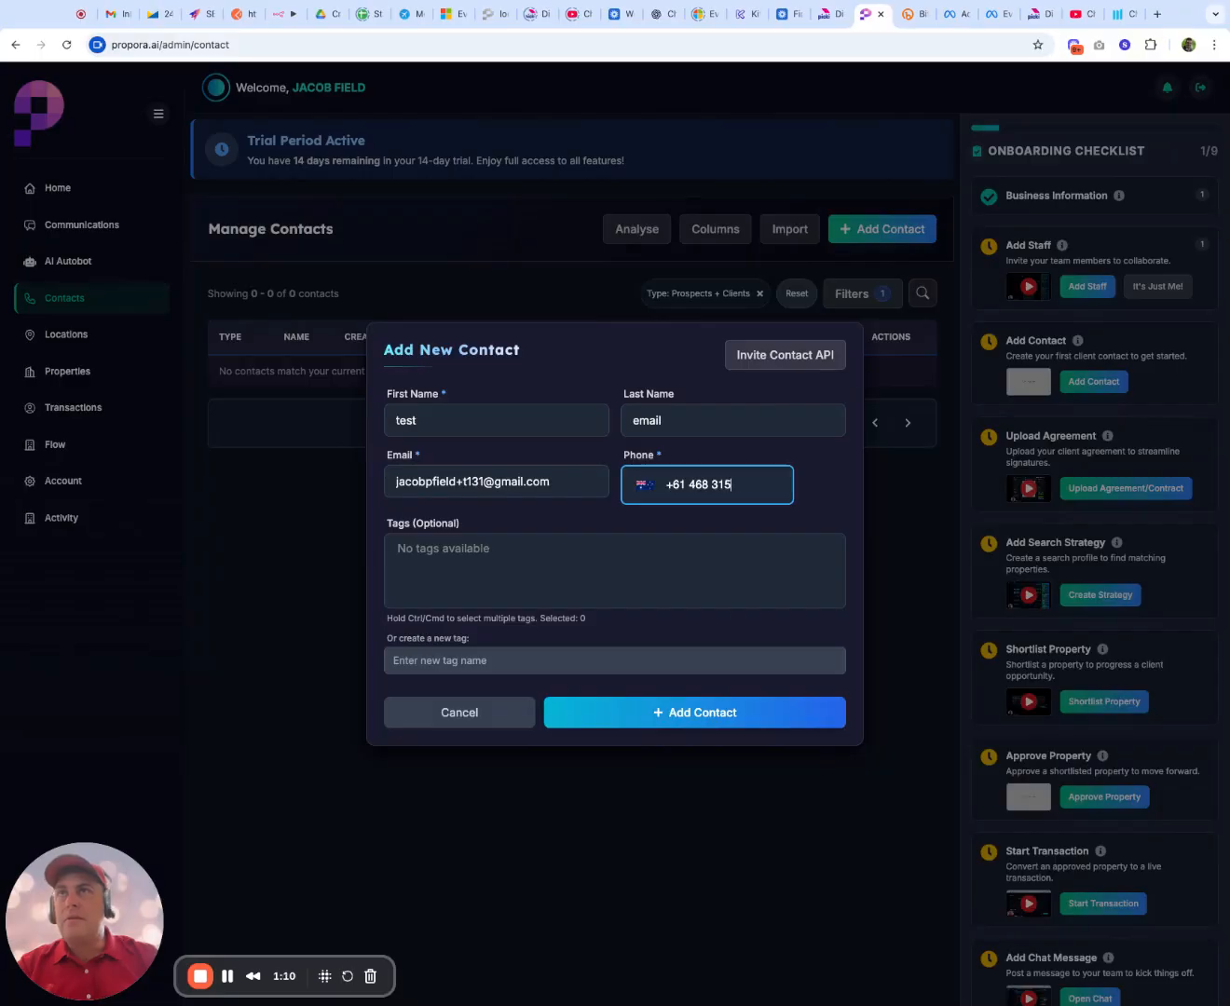
Step: Create the new tag "dfddff" for the contact and save the contact
{"action": "left_click", "coordinate": [570, 577]}
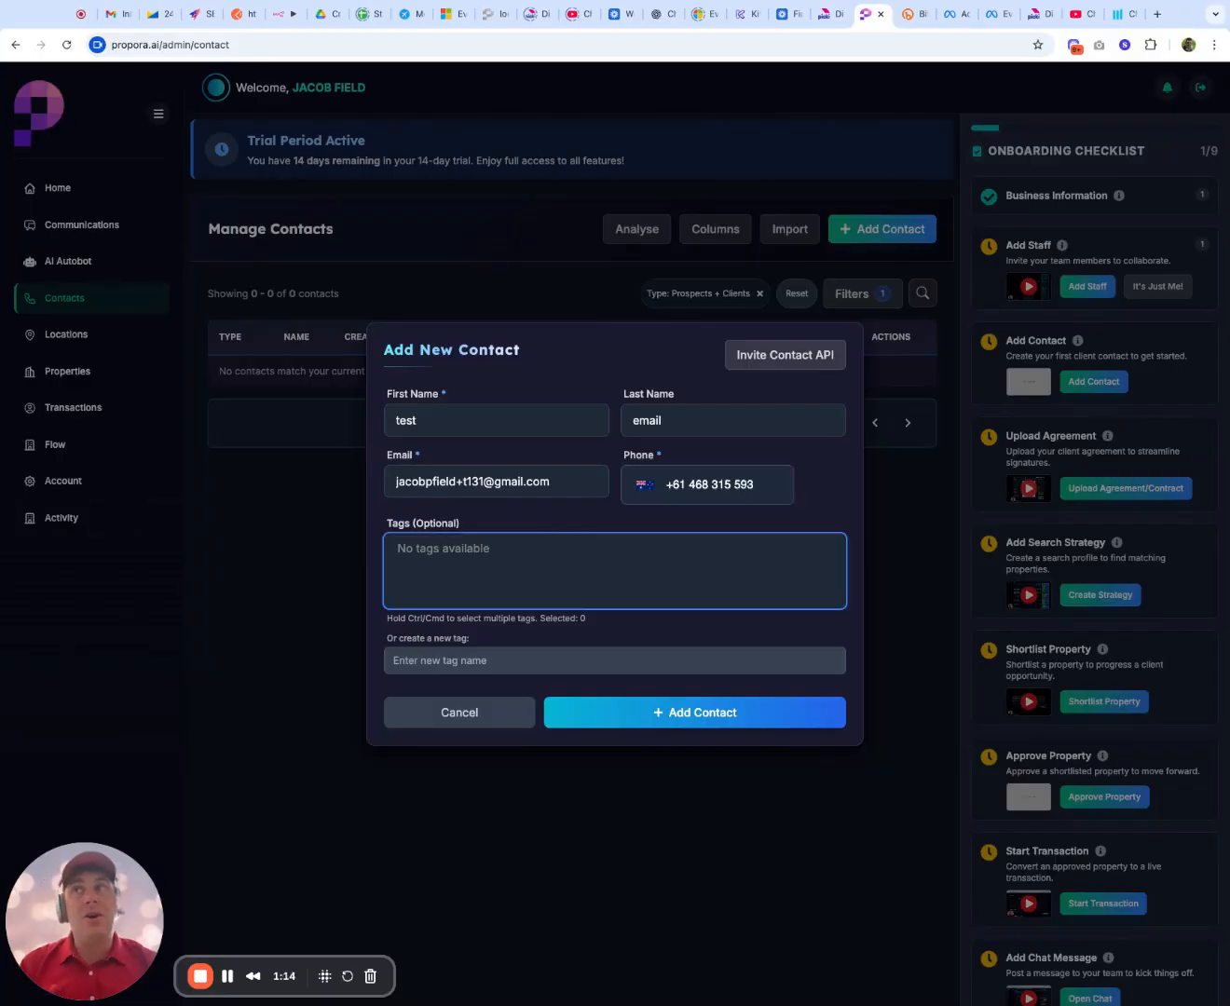
{"action": "left_click", "coordinate": [490, 661]}
{"action": "type", "text": "dfddff"}
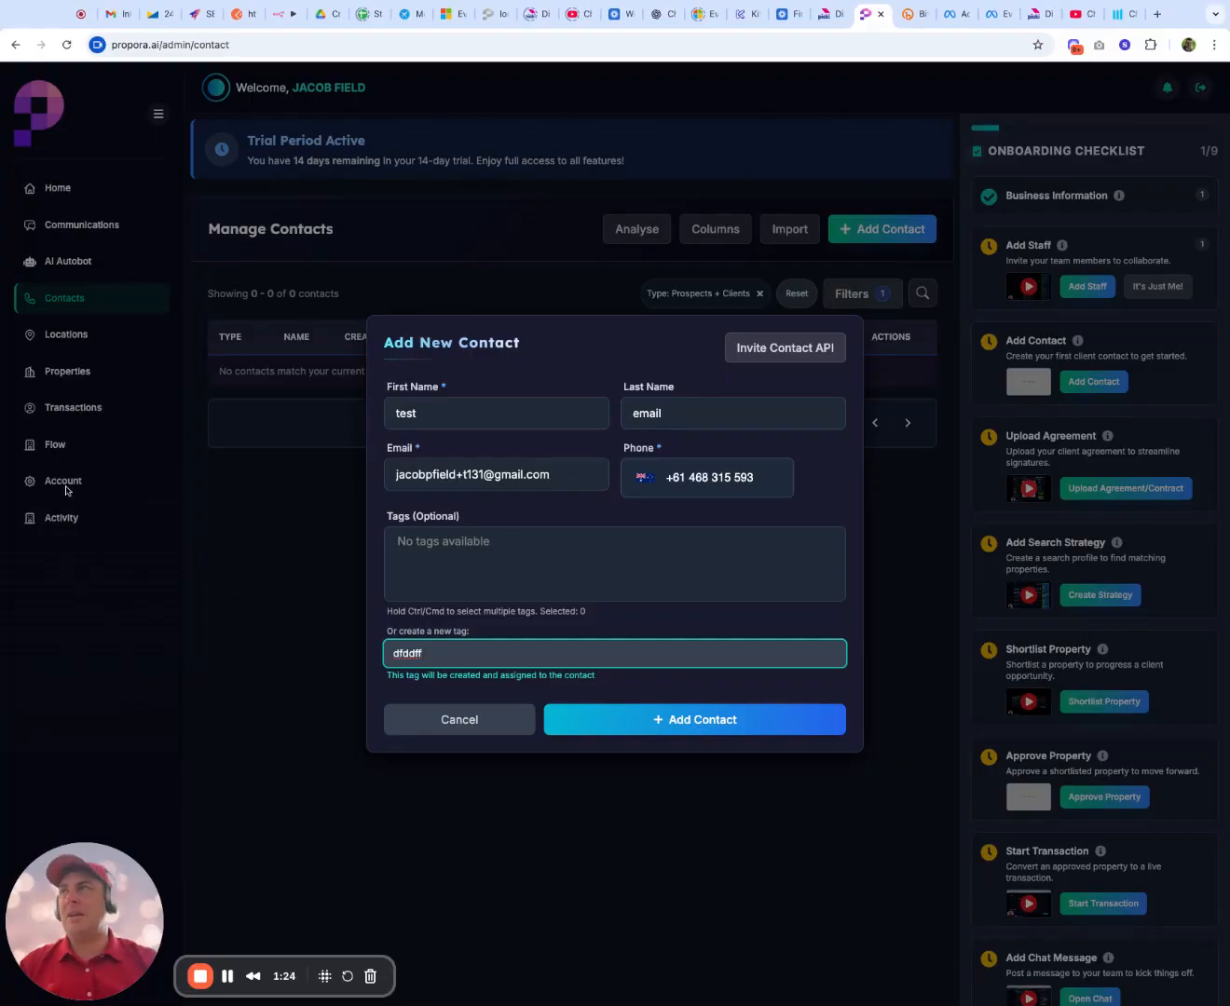
{"action": "left_click", "coordinate": [595, 571]}
{"action": "left_click", "coordinate": [708, 720]}
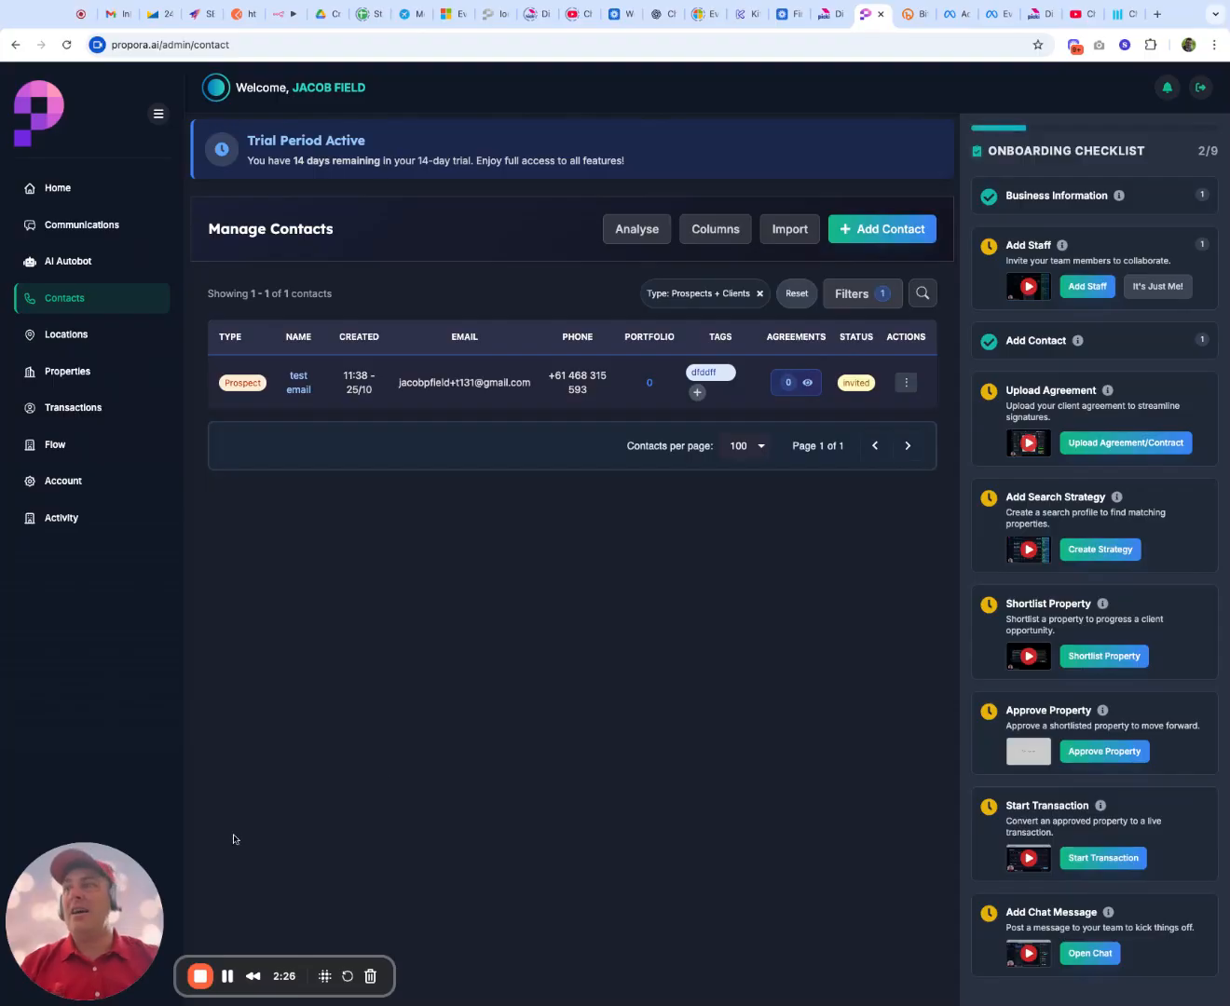
Step: Switch to Gmail, read the Propora.ai invitation email, and follow its link to verify the email address
{"action": "left_click", "coordinate": [227, 976]}
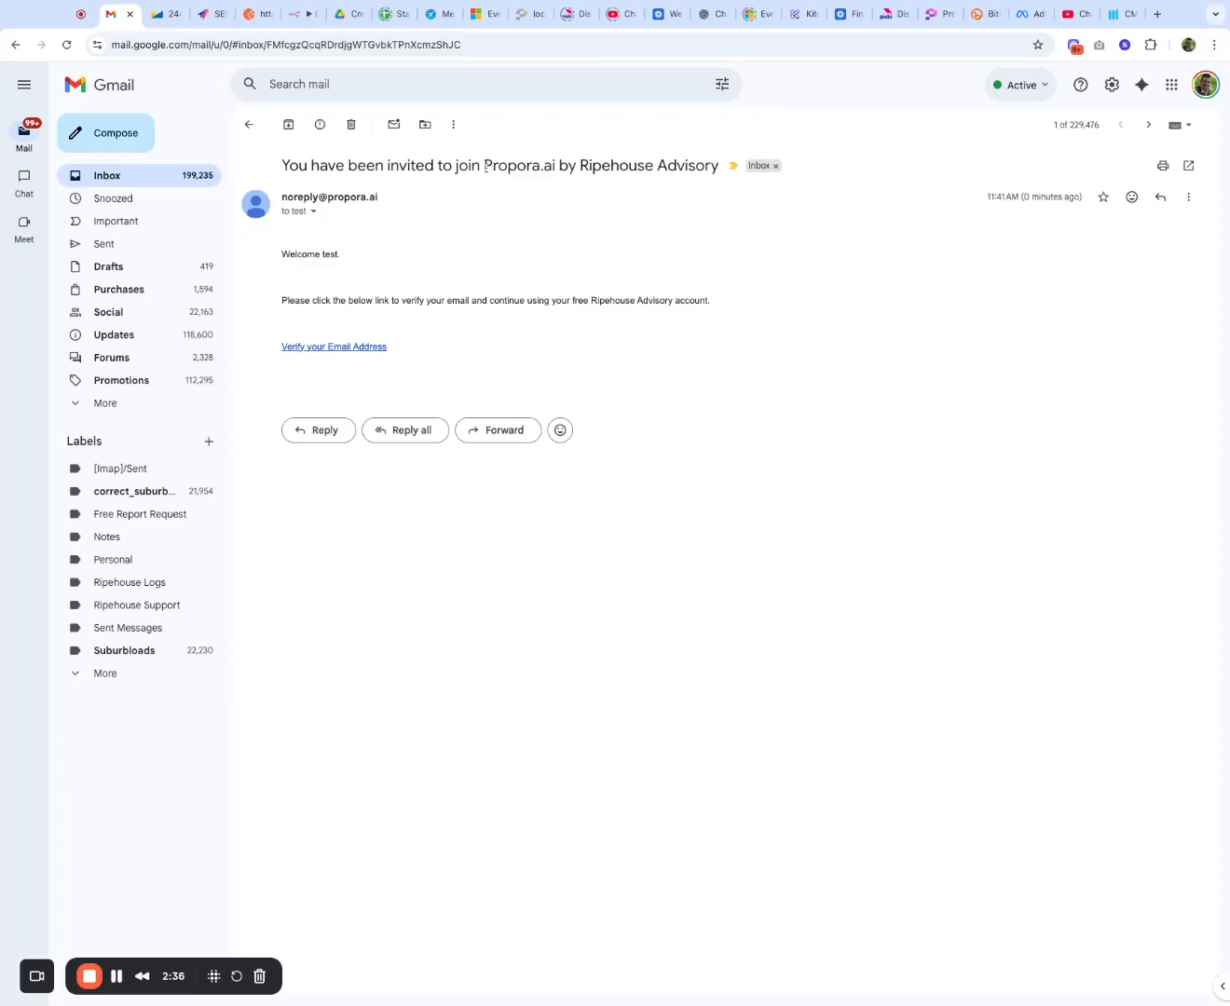
{"action": "left_click_drag", "start_coordinate": [486, 167], "coordinate": [559, 167]}
{"action": "left_click_drag", "start_coordinate": [308, 258], "coordinate": [326, 300]}
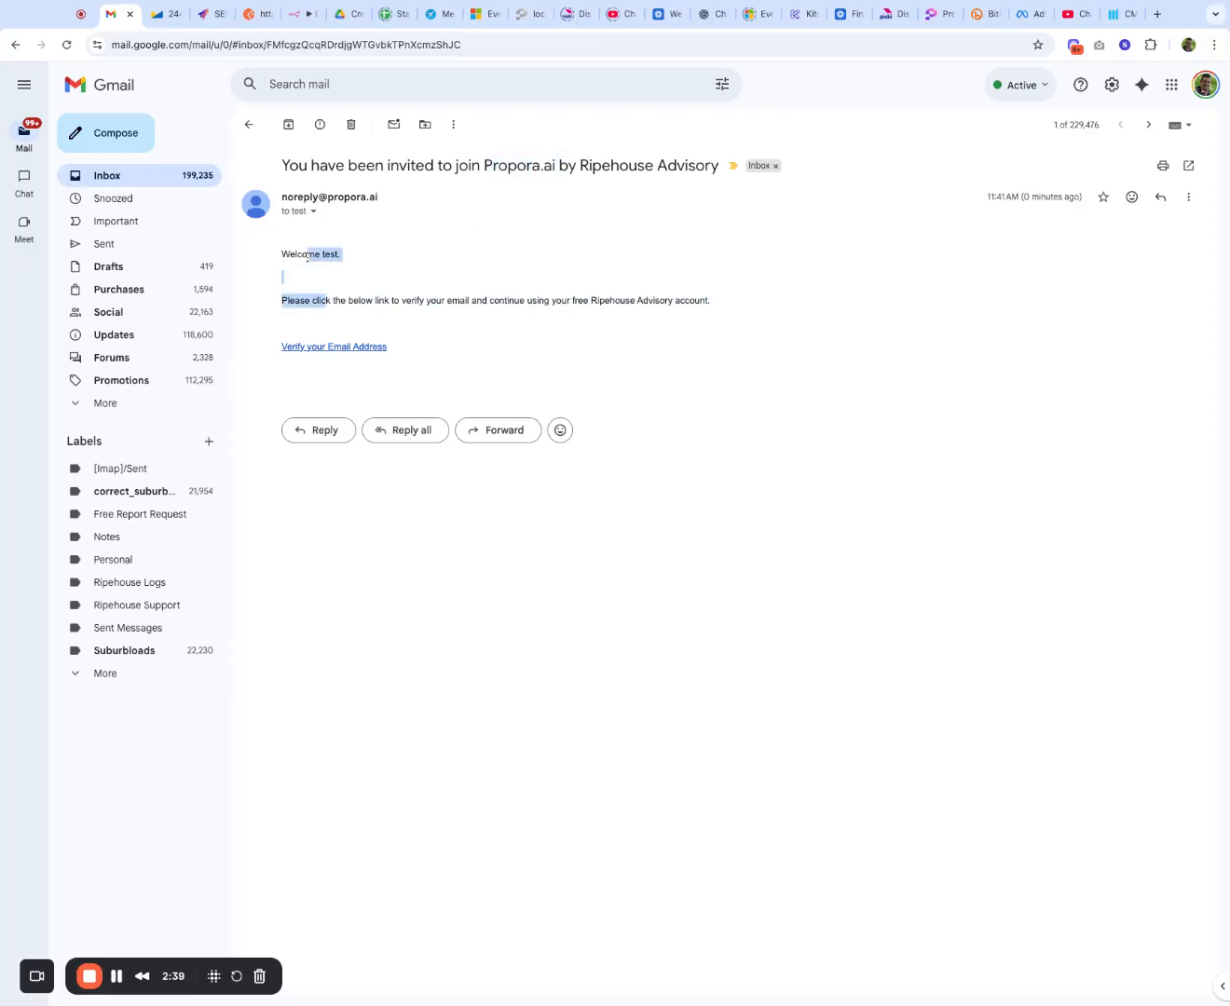
{"action": "left_click", "coordinate": [358, 352]}
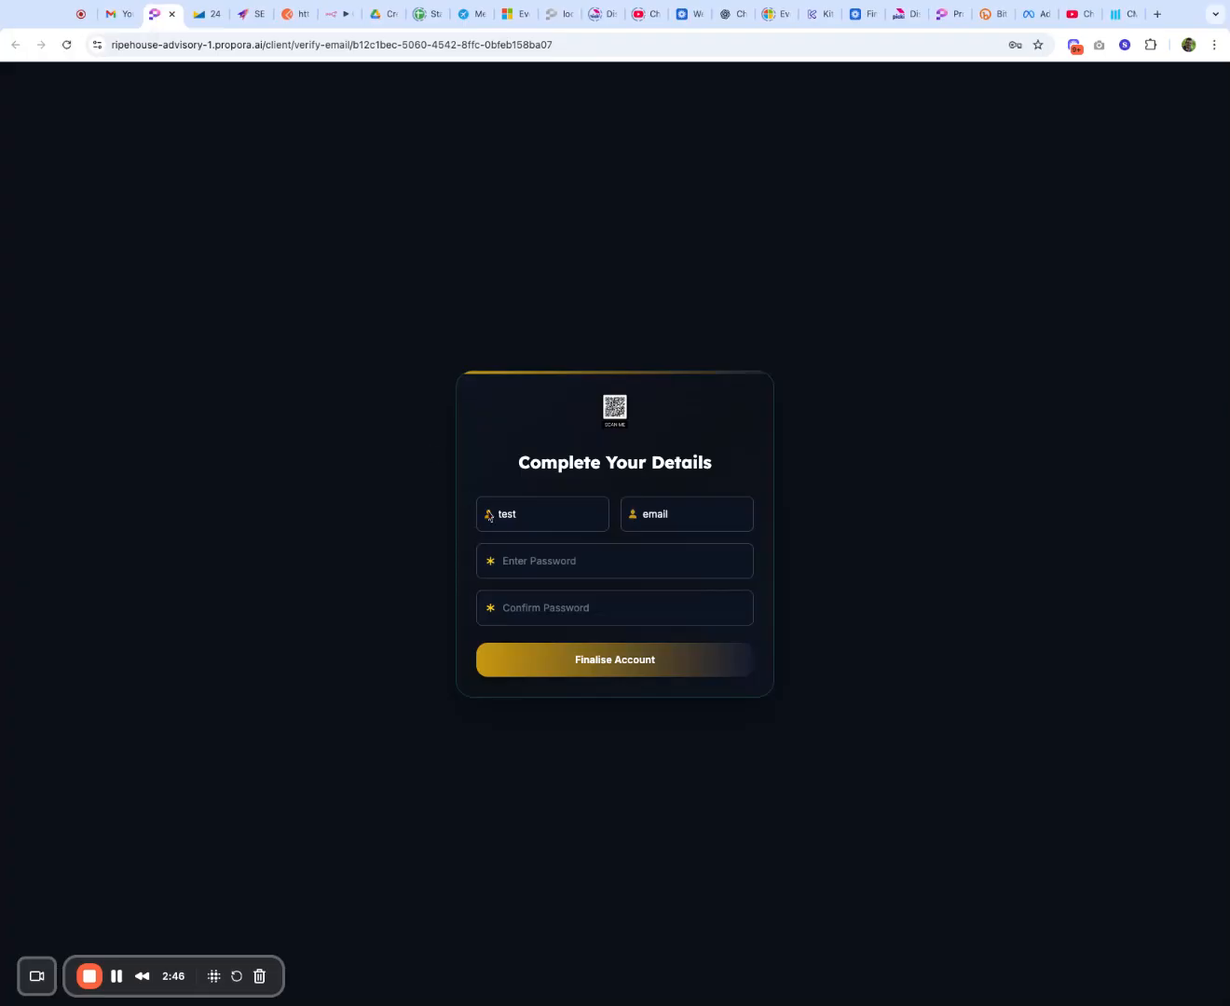
Step: Enter and confirm the account password for the invited client, and finalise the account
{"action": "left_click", "coordinate": [526, 559]}
{"action": "type", "text": "Test@1234"}
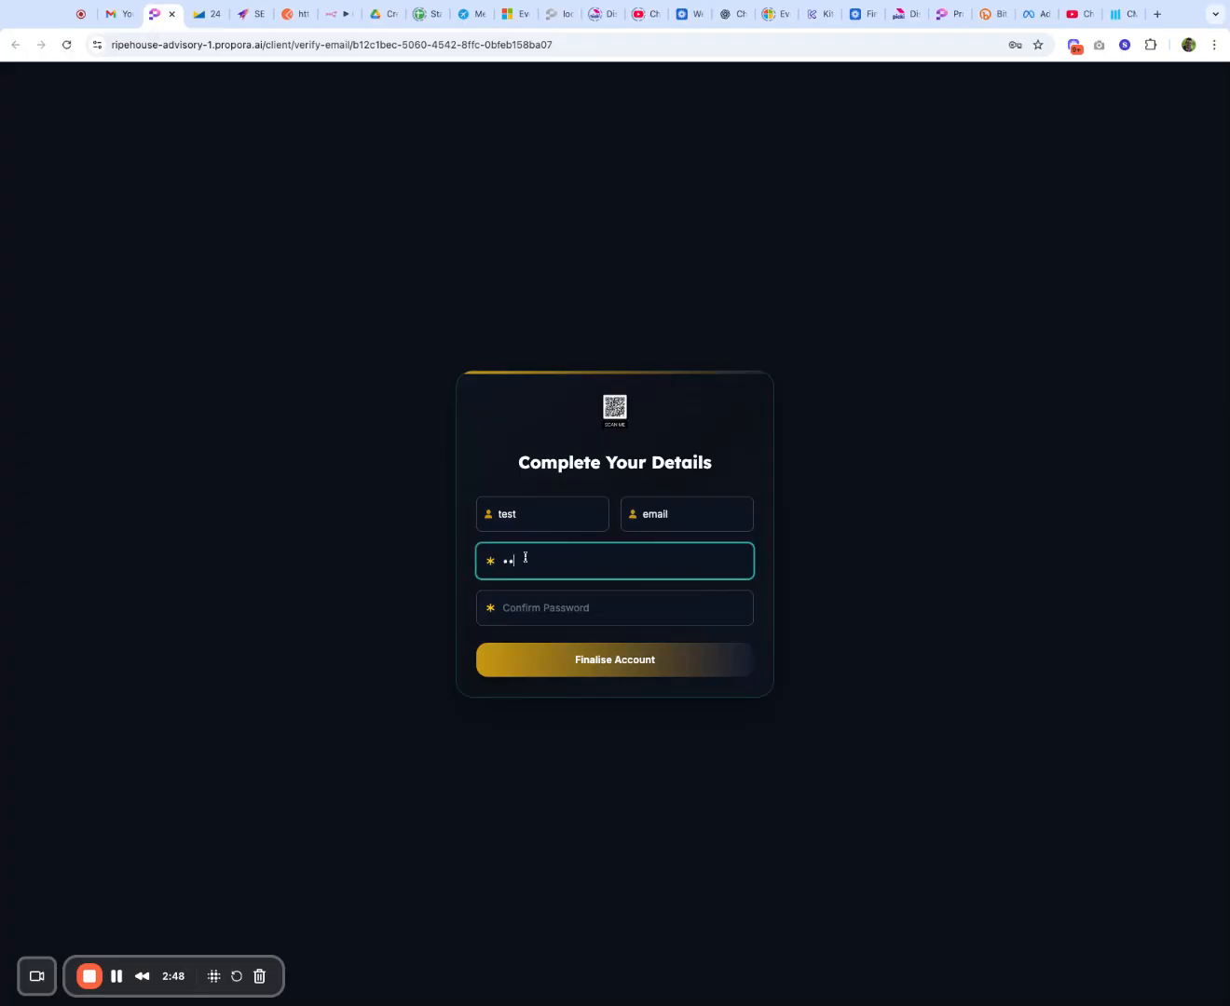
{"action": "key", "text": "Tab"}
{"action": "type", "text": "Test@1234"}
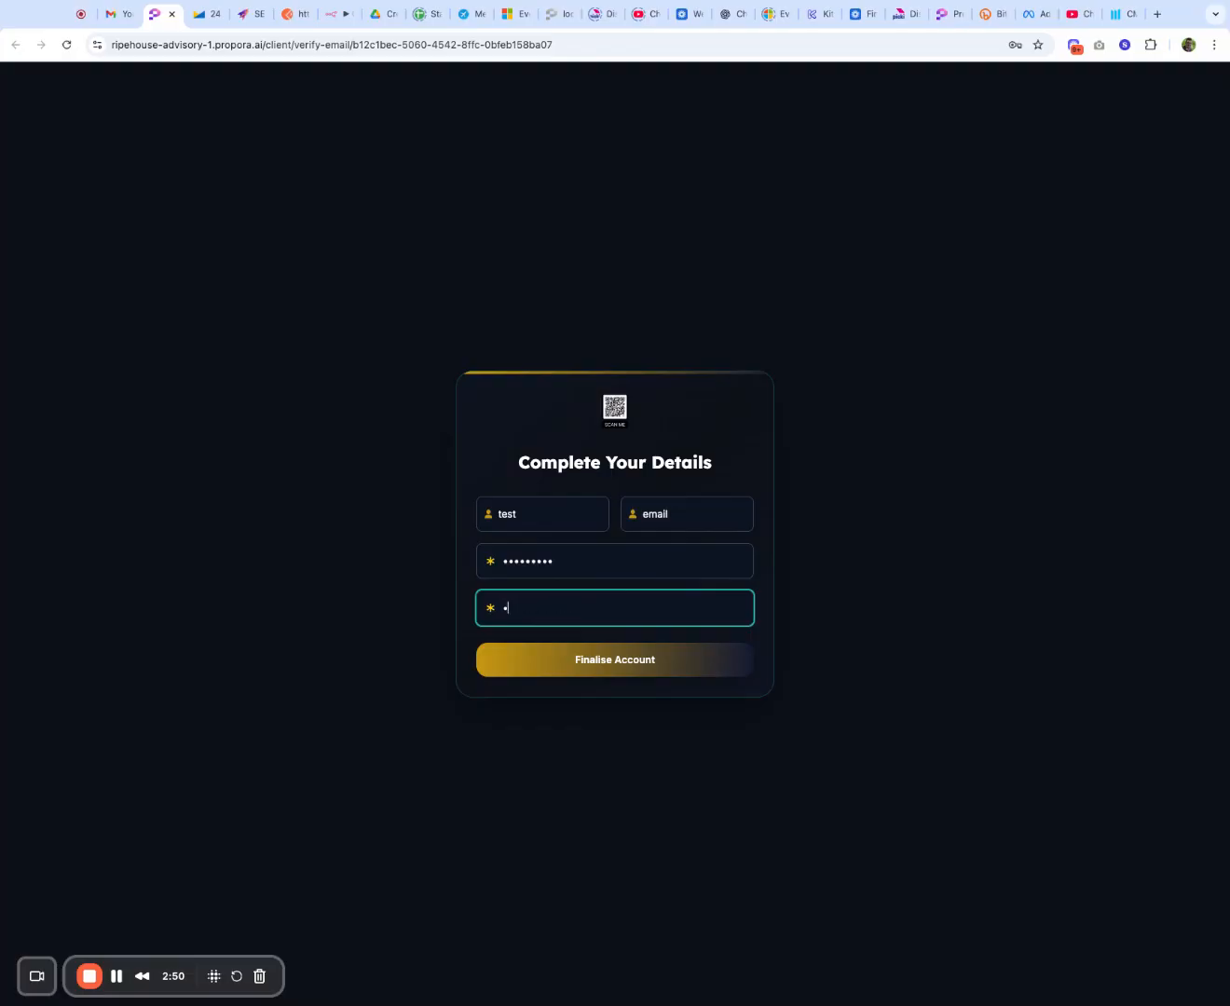
{"action": "key", "text": "Tab"}
{"action": "left_click", "coordinate": [599, 653]}
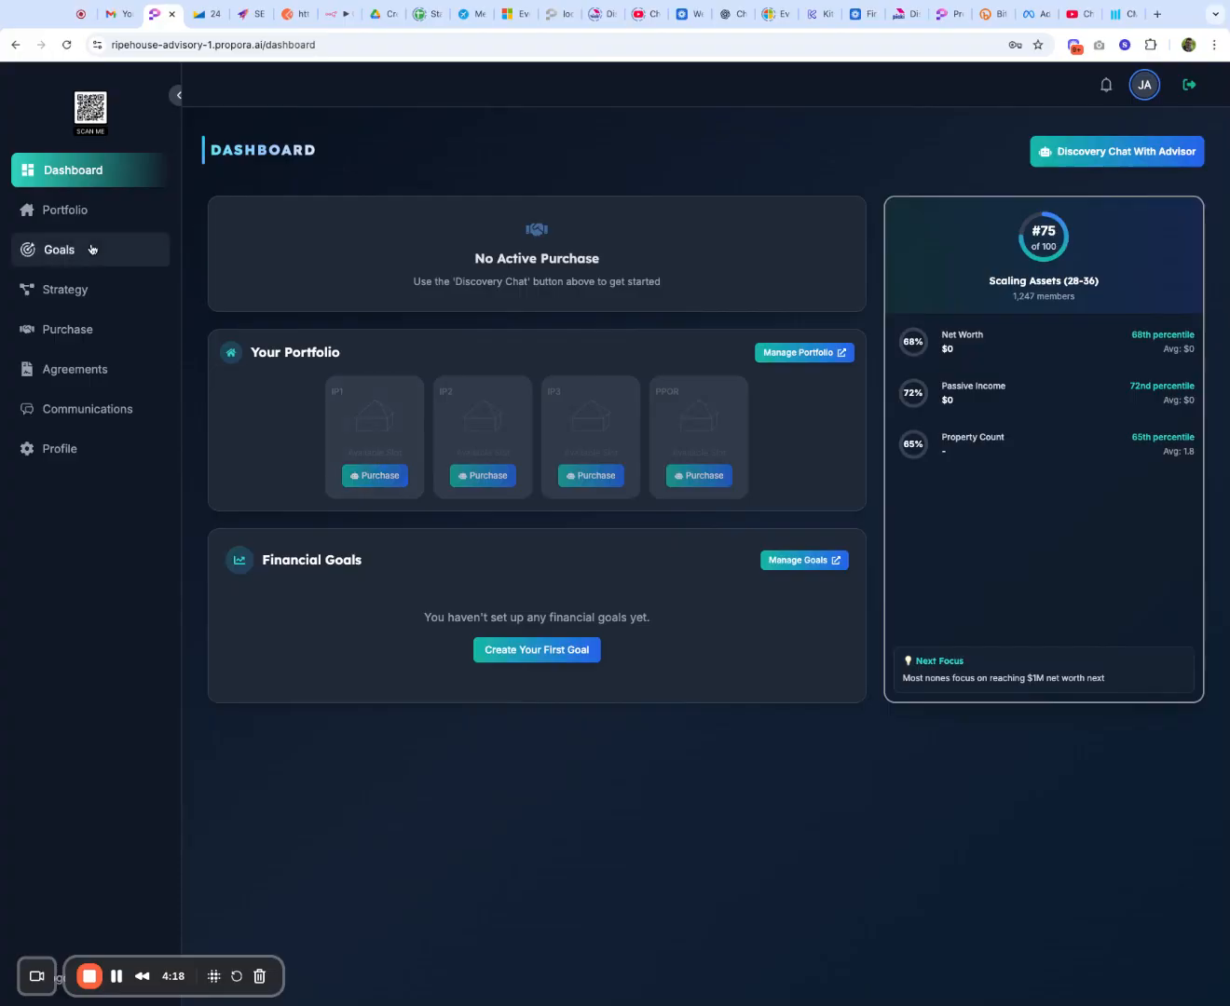
Step: View the client portal's Strategy page and return to the dashboard
{"action": "left_click", "coordinate": [68, 292]}
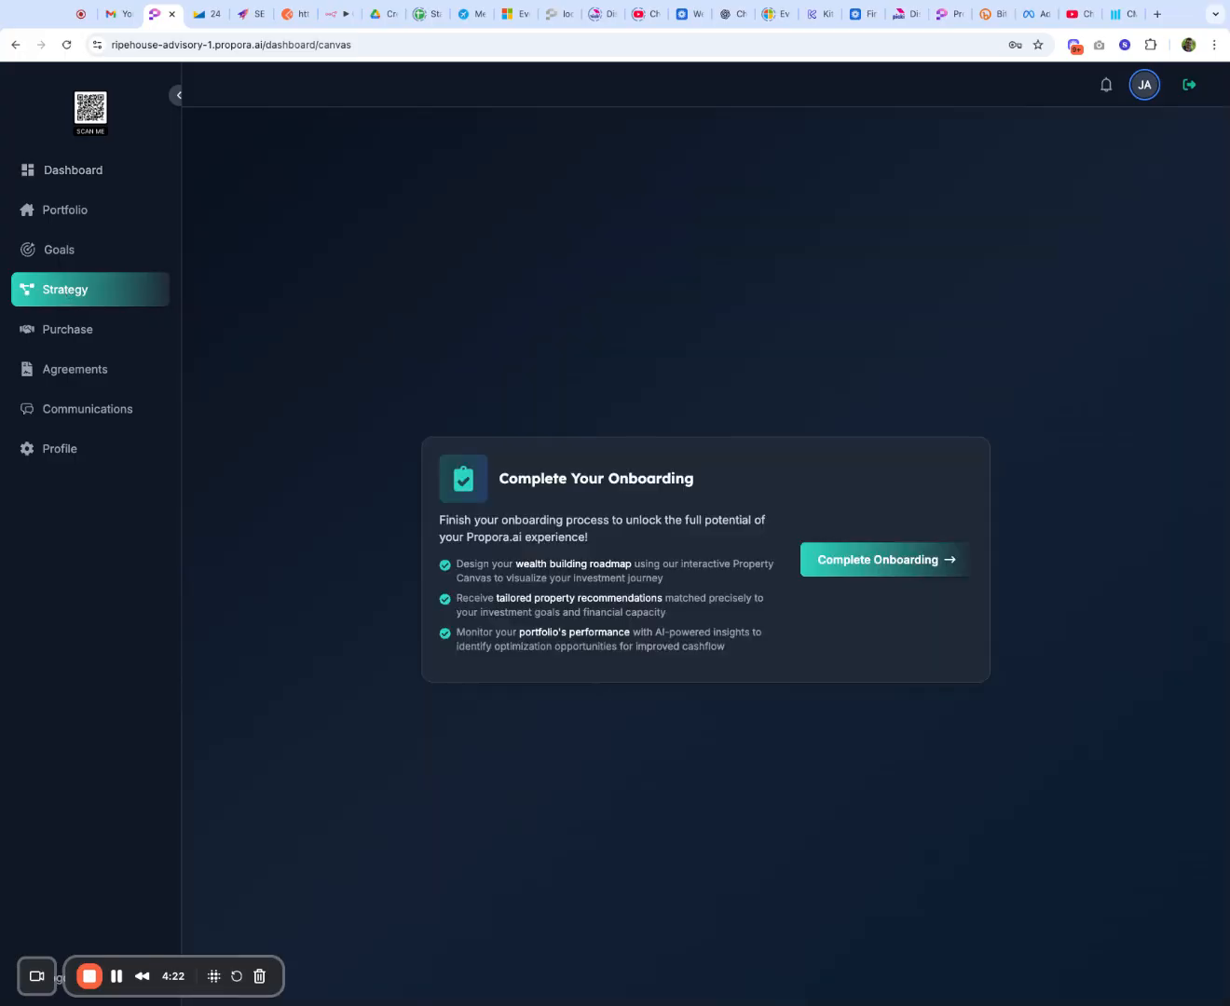
{"action": "left_click", "coordinate": [59, 171]}
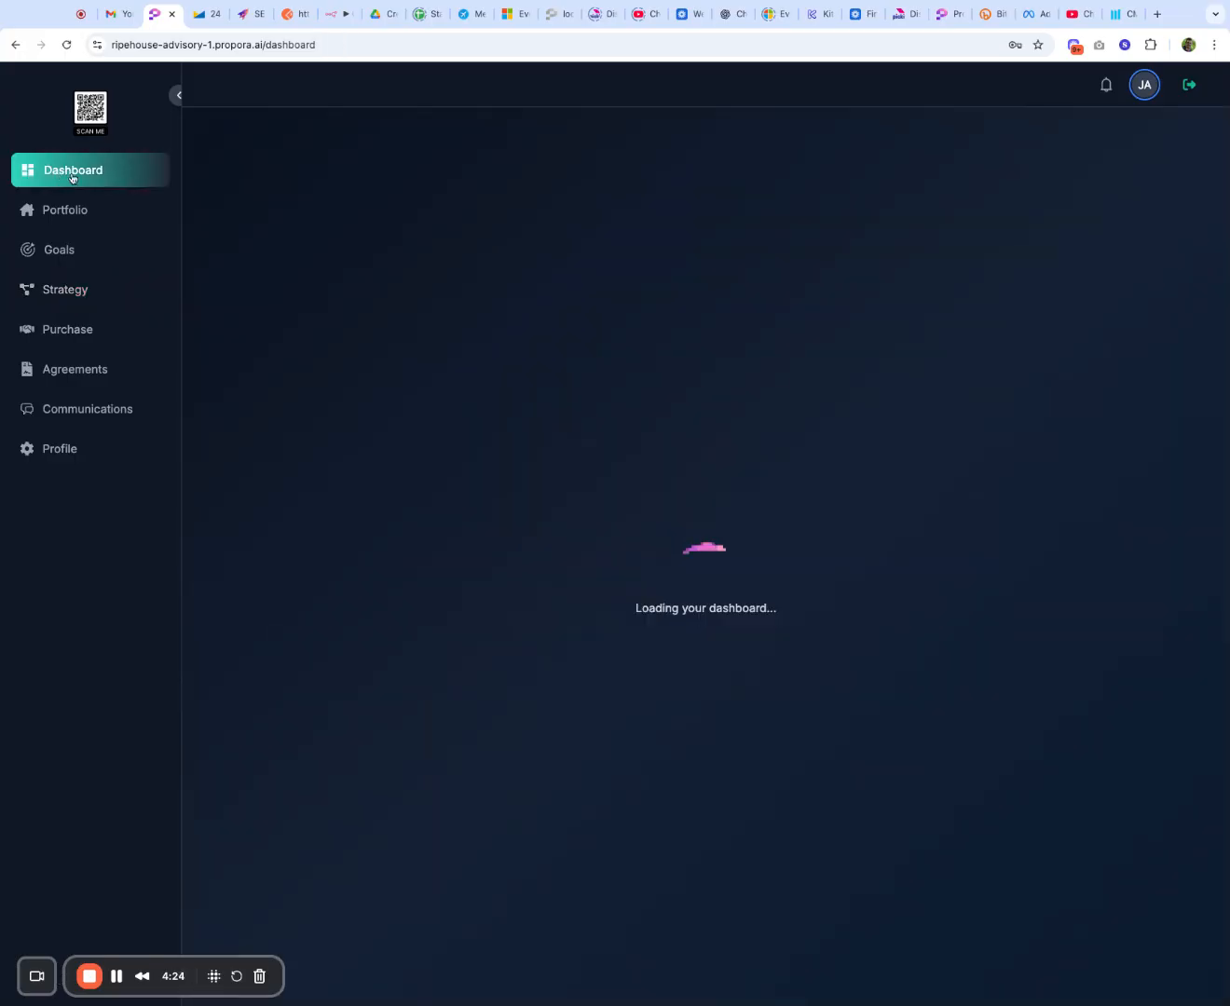